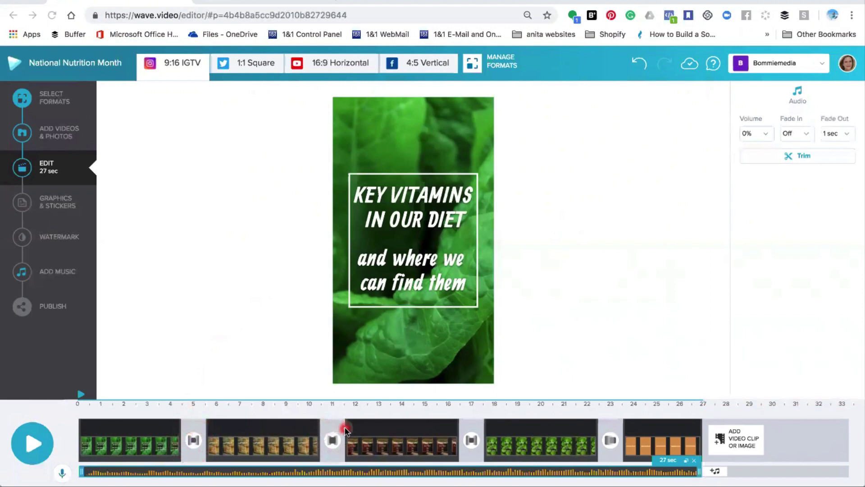
Preview the full 27-second video, then bring up the transition choices between clips 1 and 2.
click(33, 443)
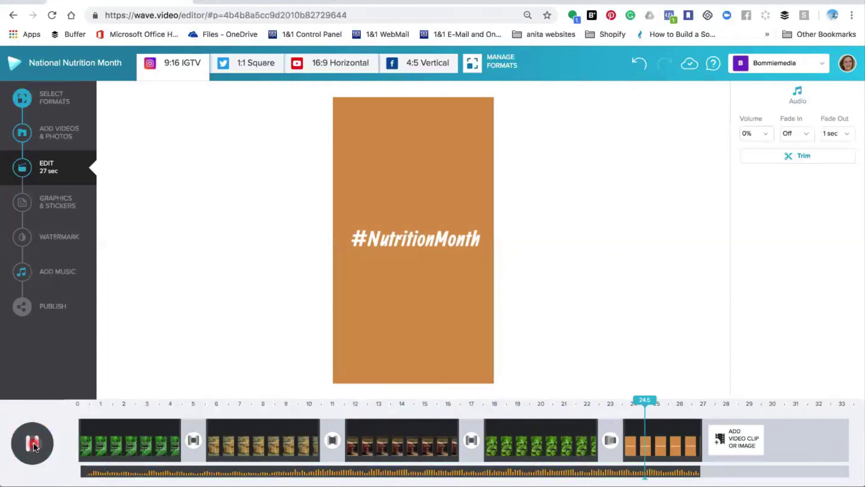
click(34, 446)
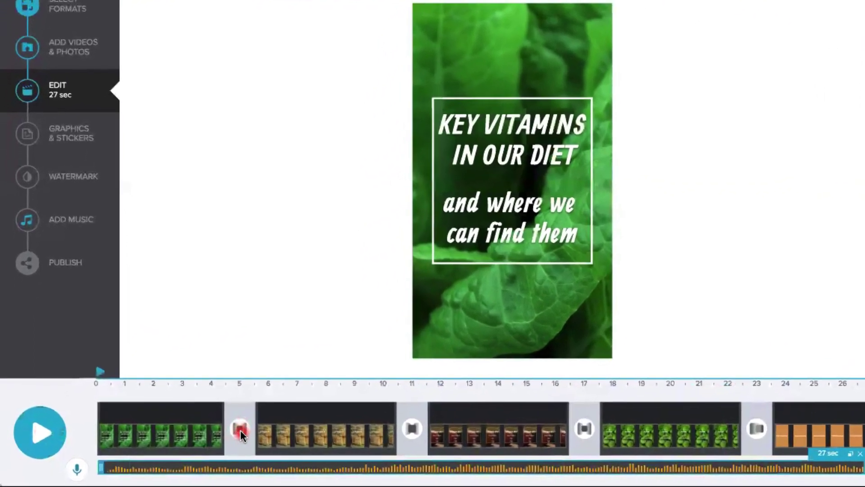
click(242, 429)
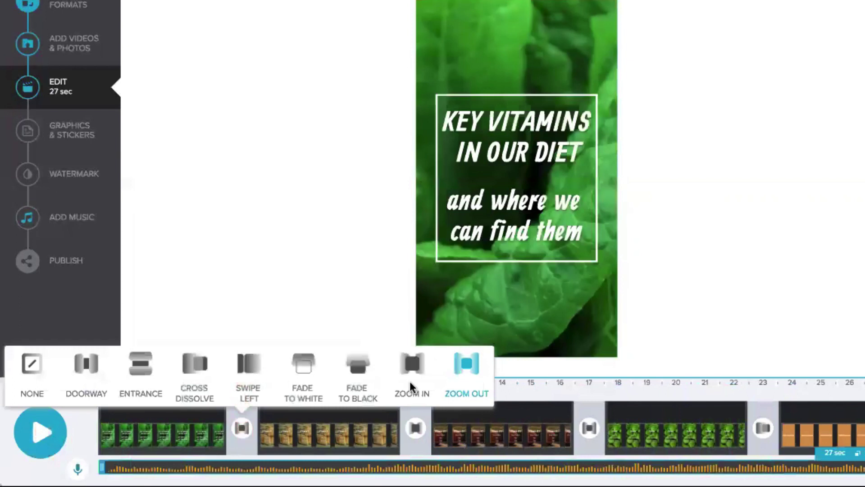
click(473, 390)
click(83, 379)
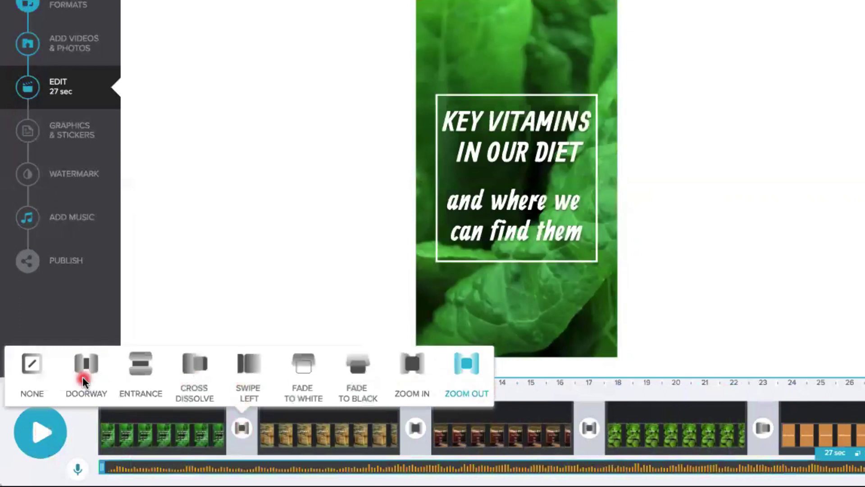
Set the transition between the first two clips to None, leaving its choices showing.
click(32, 369)
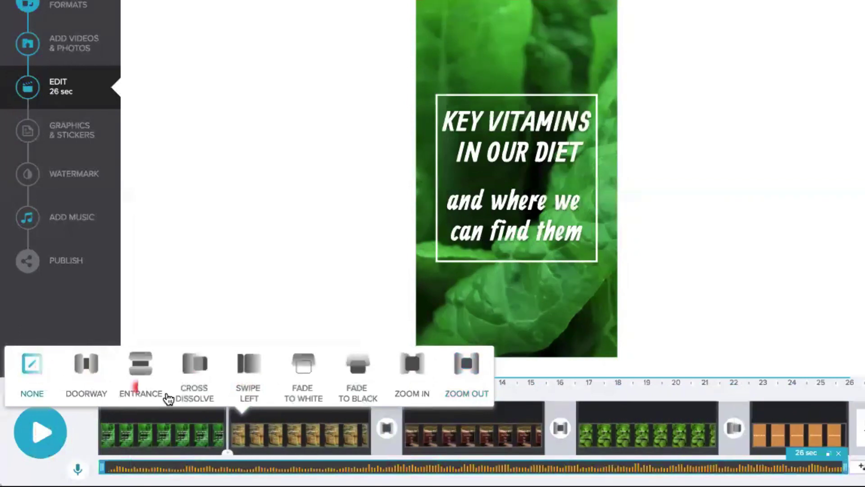
click(200, 401)
click(213, 453)
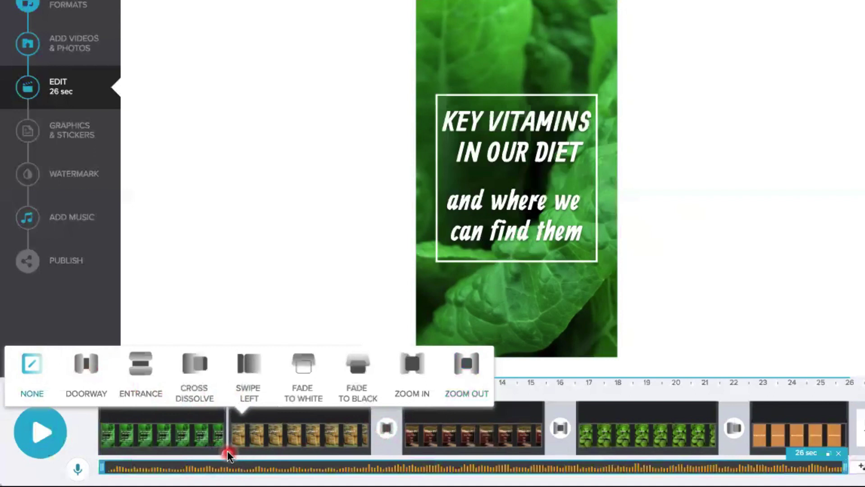
click(228, 454)
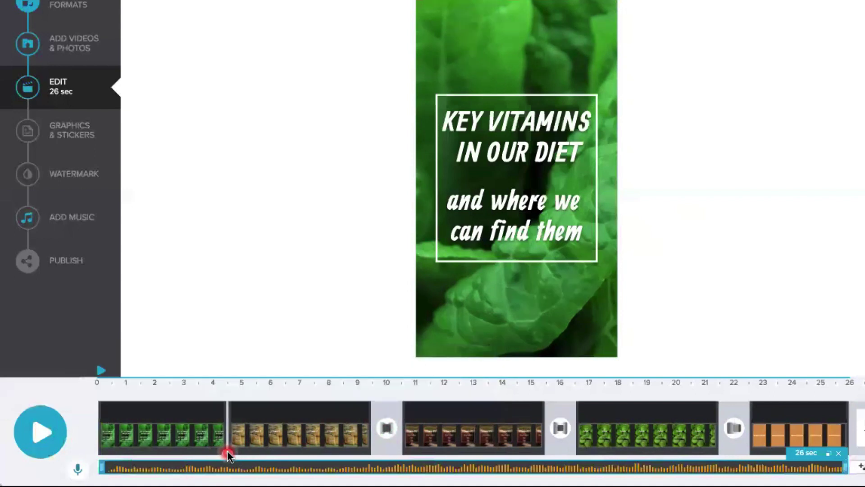
click(227, 453)
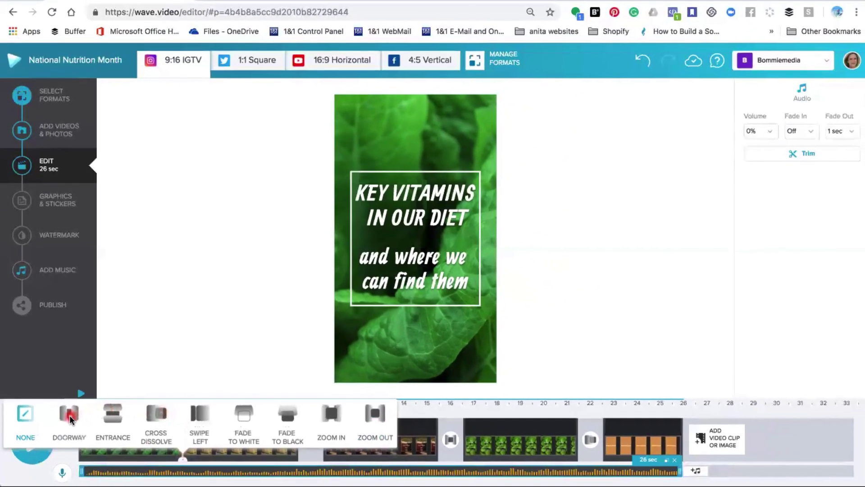
Preview Doorway, Entrance, Cross Dissolve, Swipe Left, Fade to White/Black, Zoom In/Out, then apply Doorway.
click(77, 407)
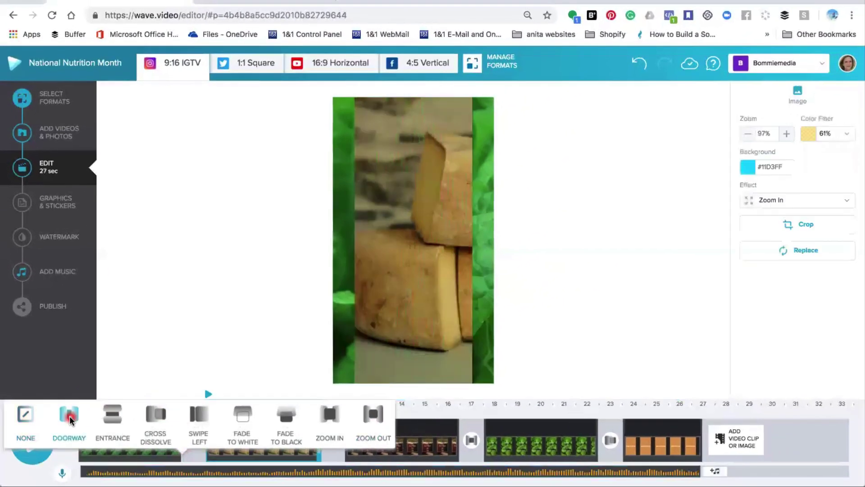
click(116, 424)
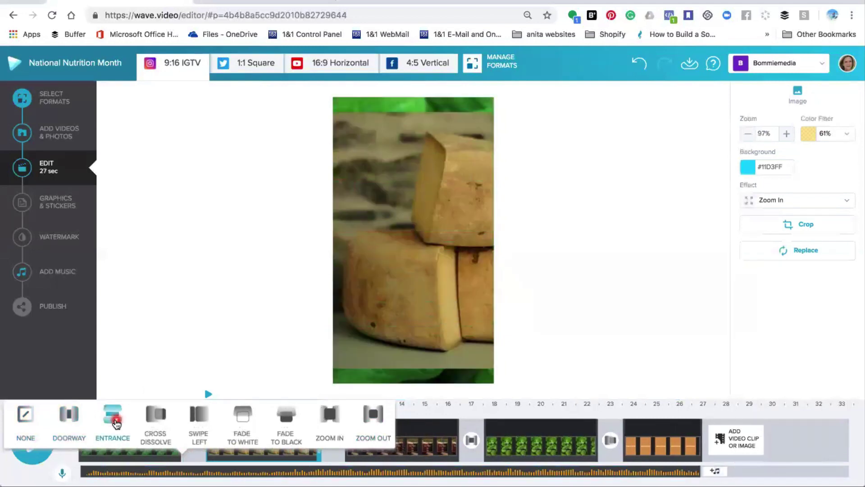
click(161, 419)
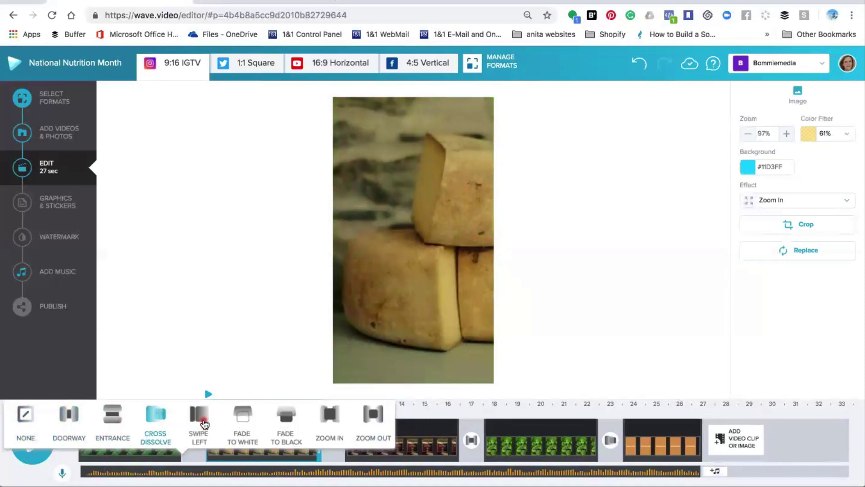
click(205, 424)
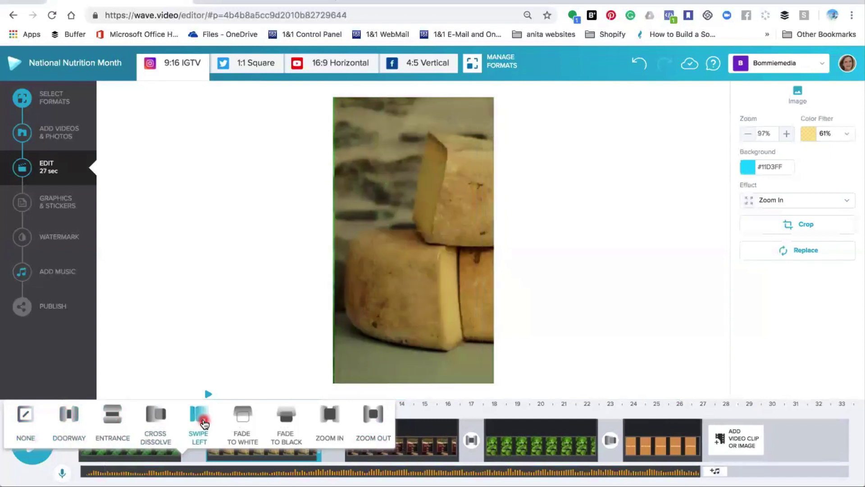
click(244, 420)
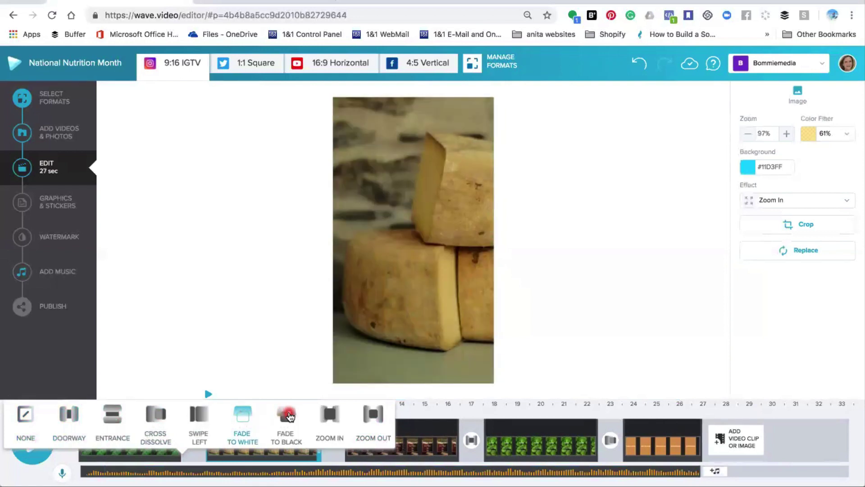
click(290, 419)
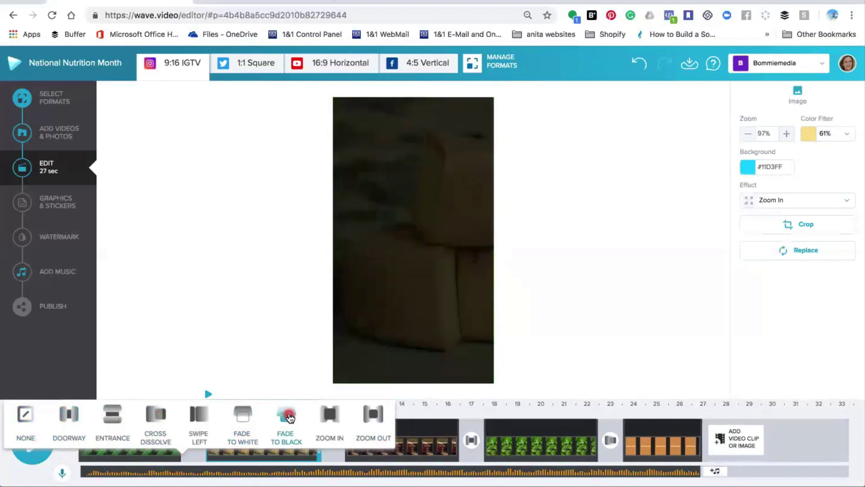
click(333, 418)
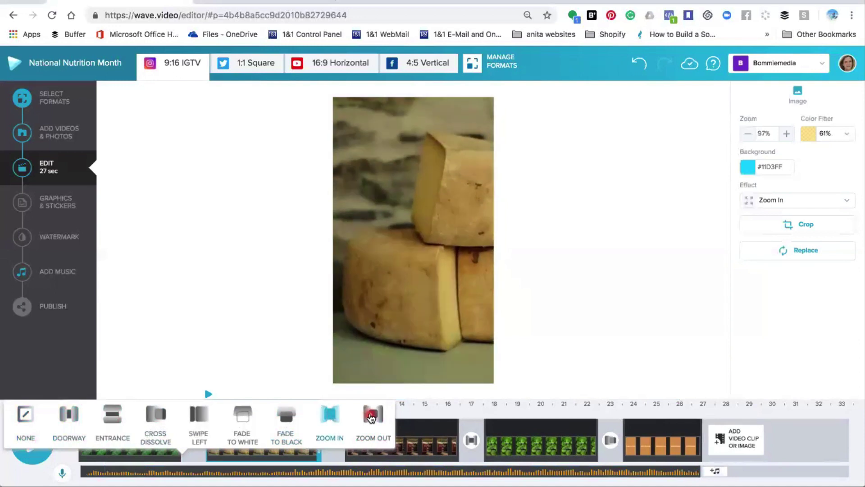
click(374, 417)
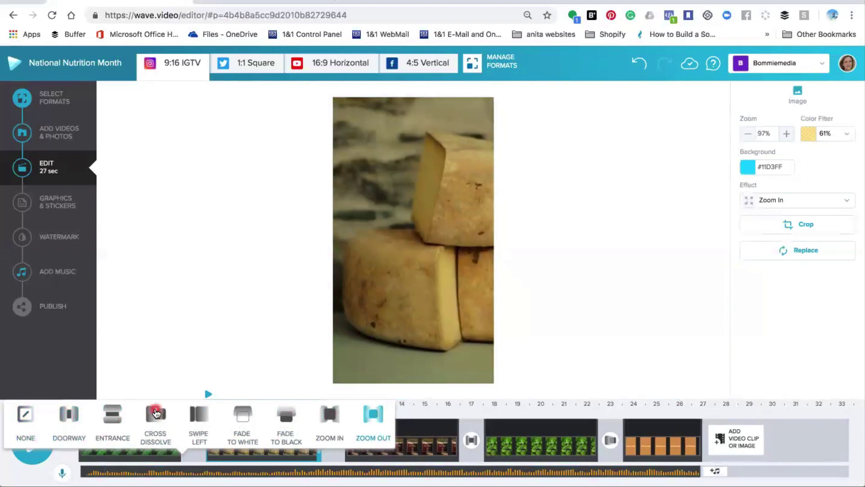
click(68, 419)
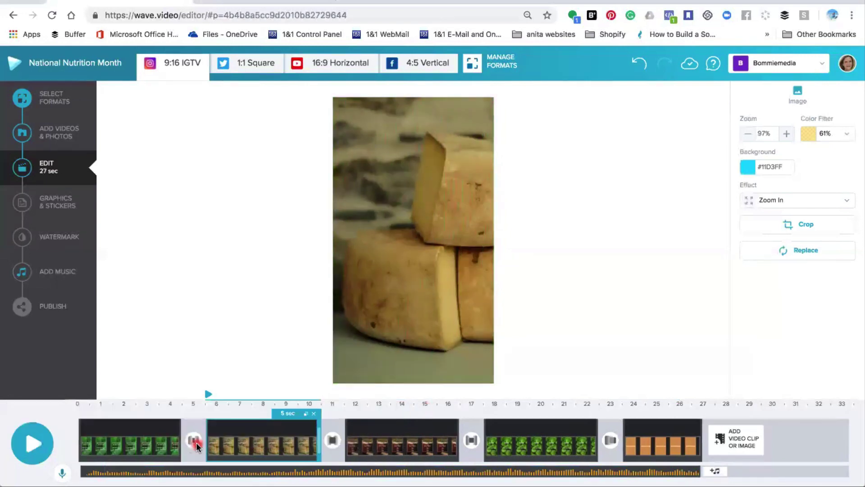
Apply Entrance between clips 2–3, Fade to White between 3–4, and Fade to Black between 4–5.
mouse_move(334, 442)
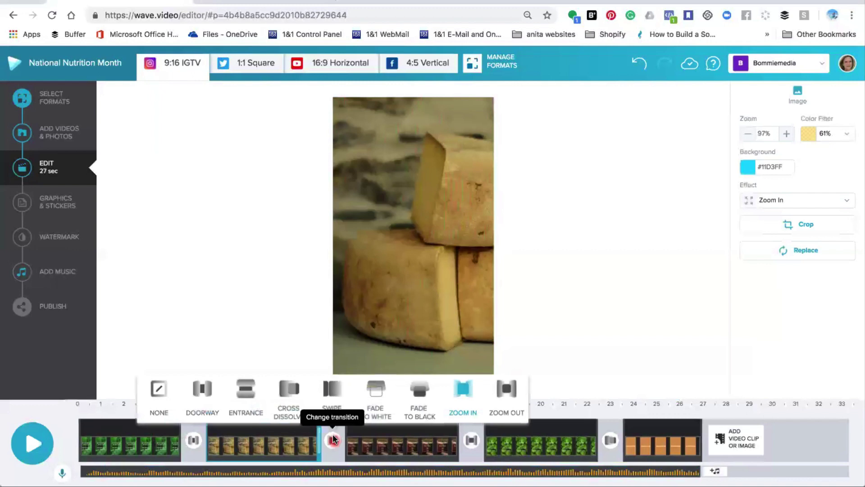
click(244, 388)
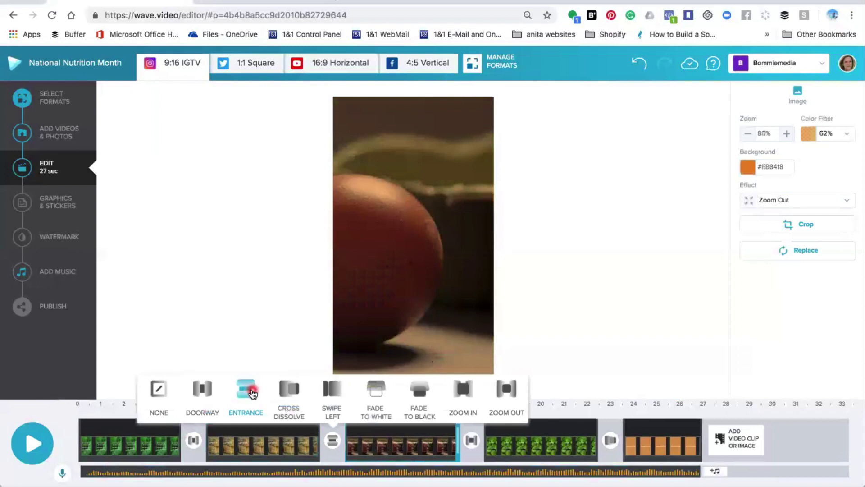
click(471, 441)
click(519, 395)
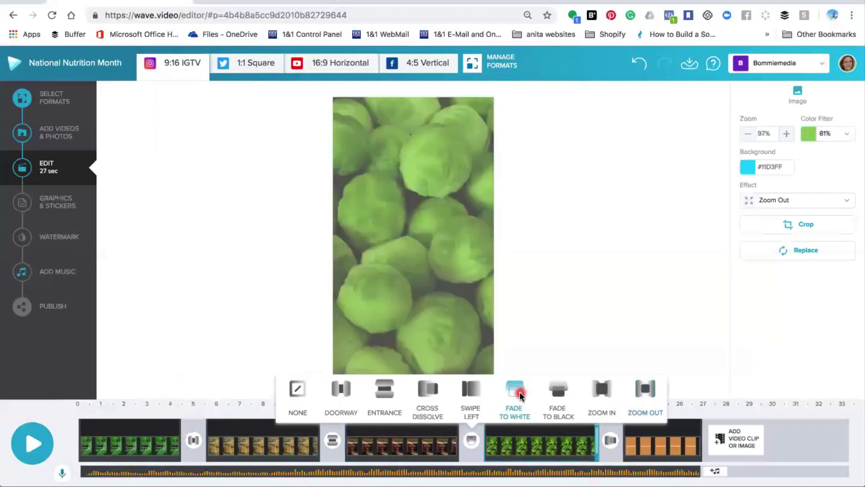
click(608, 433)
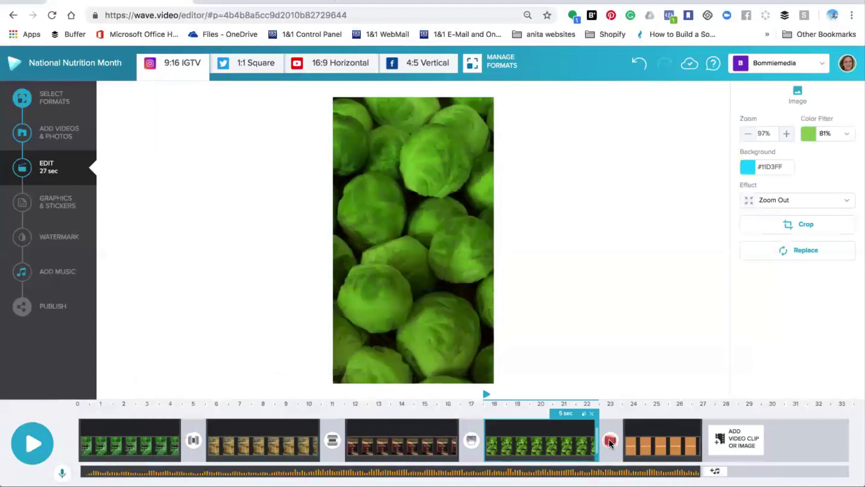
click(609, 440)
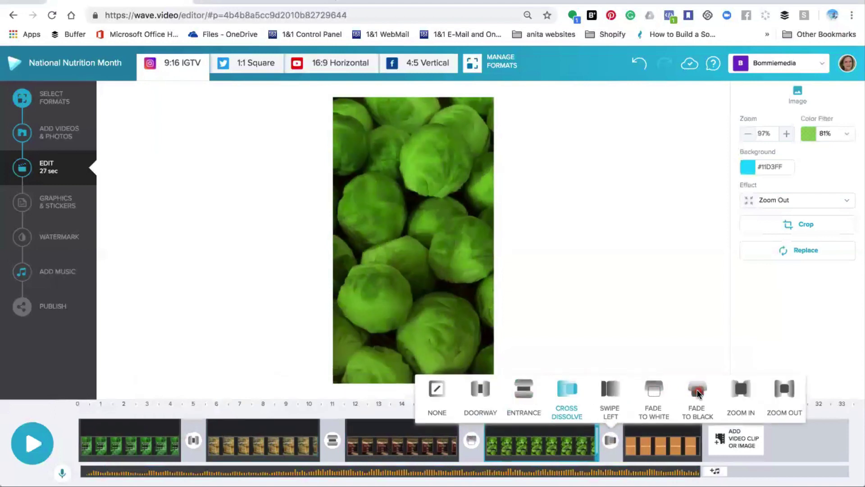
click(697, 391)
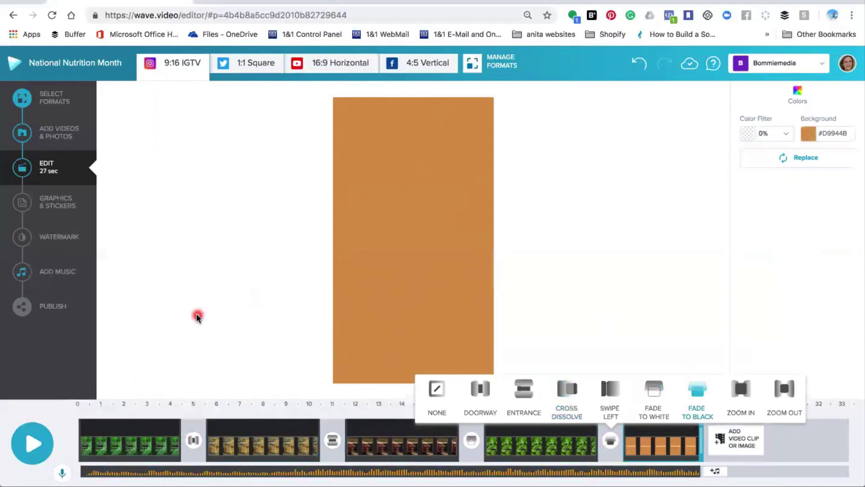
click(32, 443)
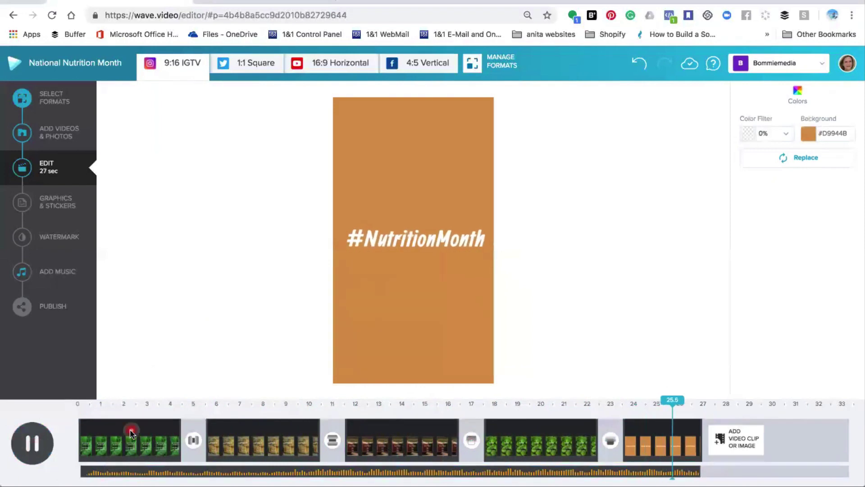
Set the Doorway, Entrance, Fade to White and Fade to Black transitions to None, then preview.
click(193, 440)
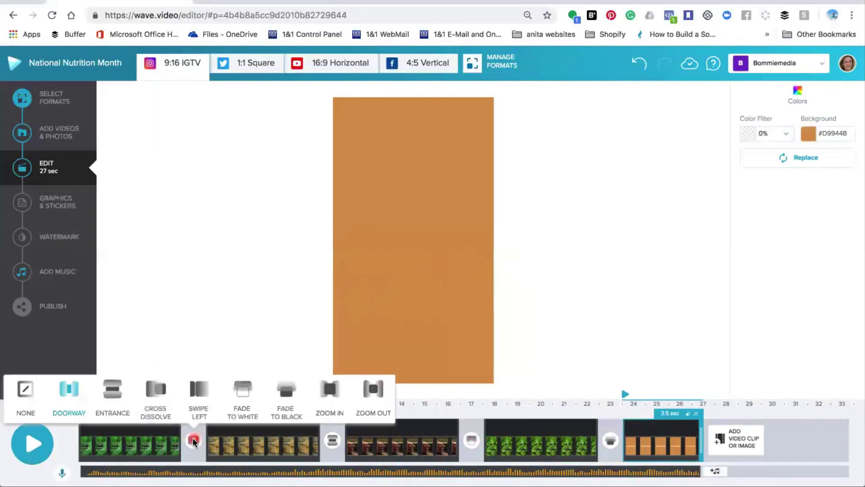
click(26, 390)
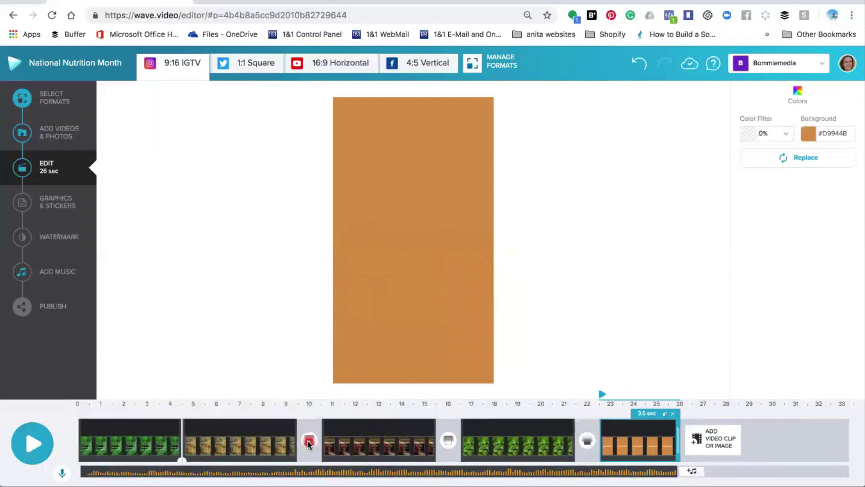
click(309, 442)
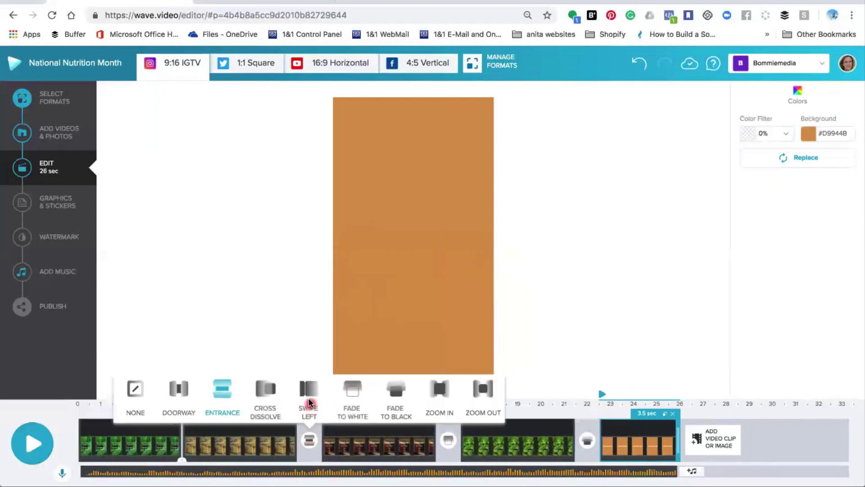
click(134, 389)
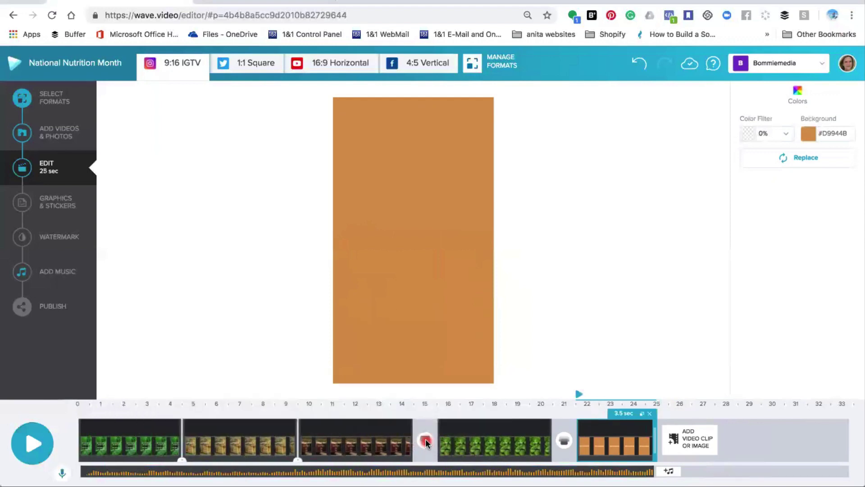
click(425, 440)
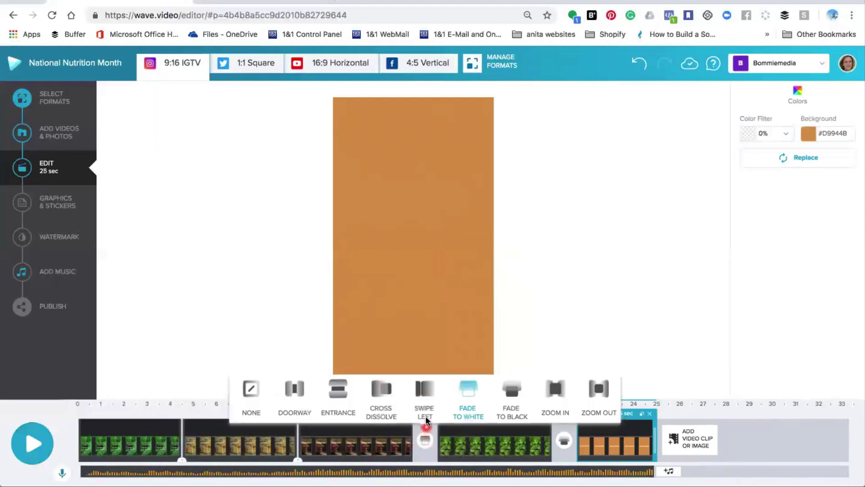
click(250, 389)
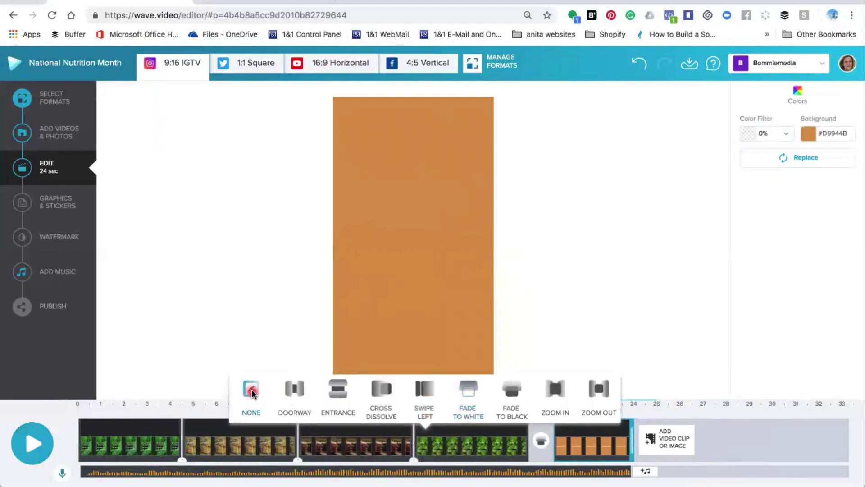
click(544, 439)
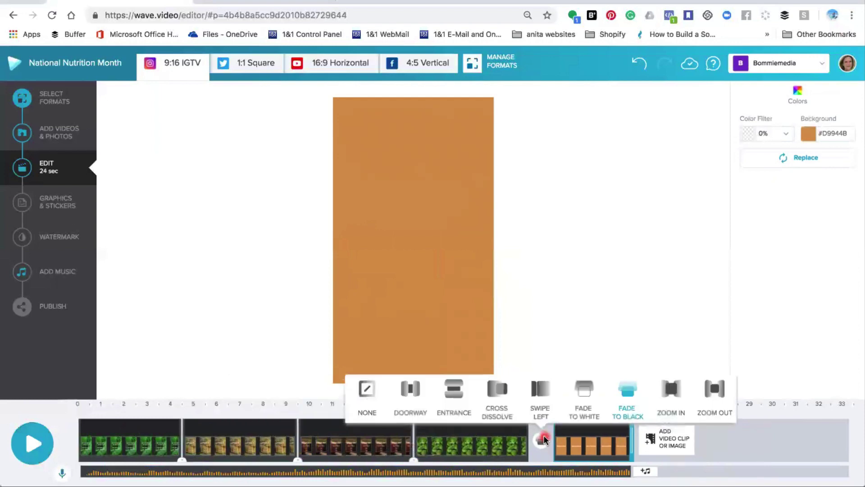
click(365, 391)
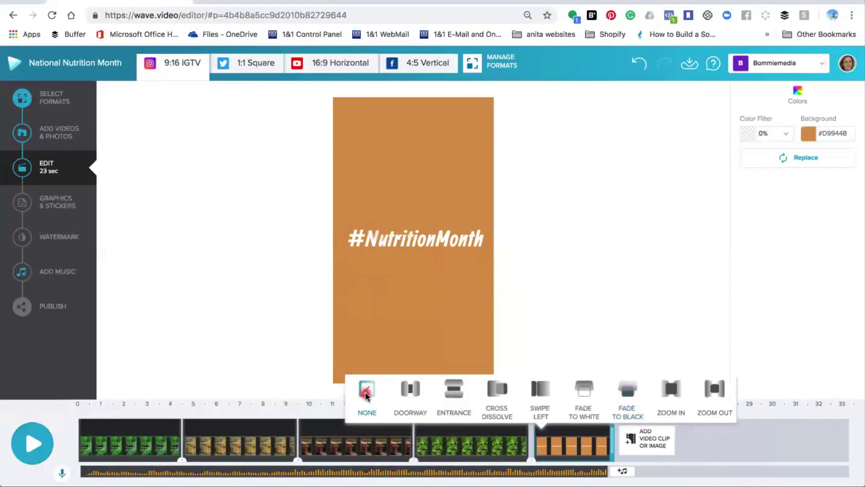
click(35, 443)
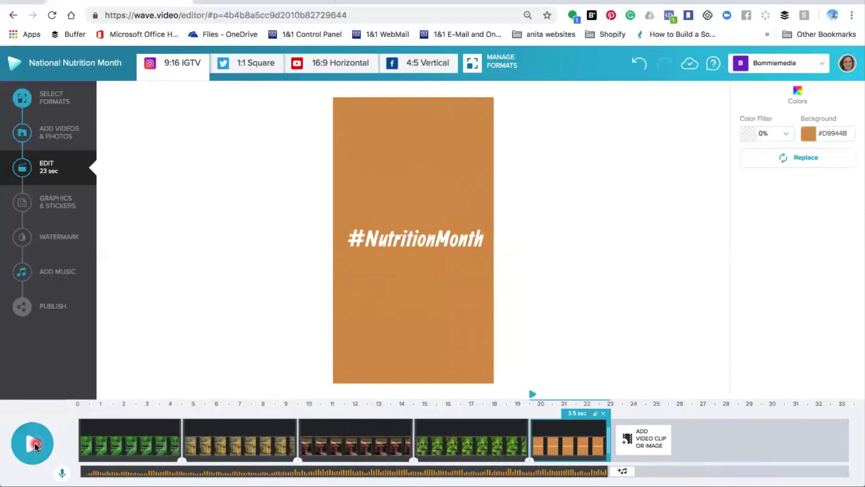
click(34, 442)
Put Entrance before the sprouts clip and Fade to Black before the orange end card (25 seconds).
click(413, 461)
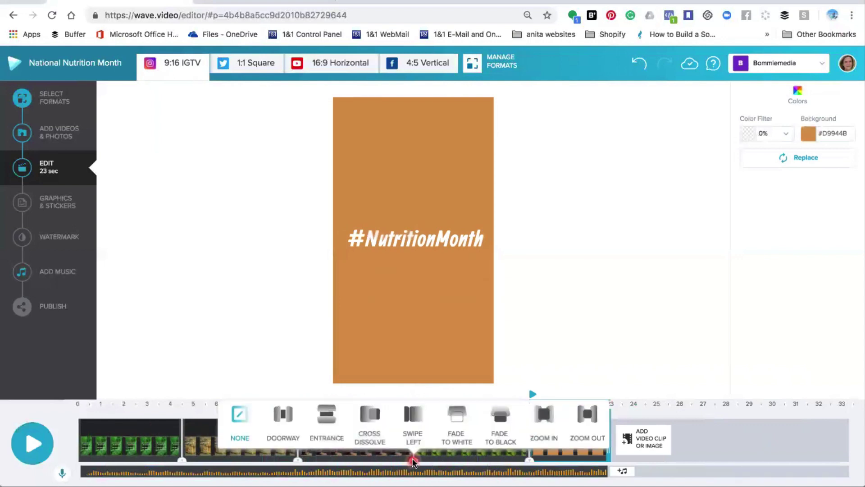
click(323, 415)
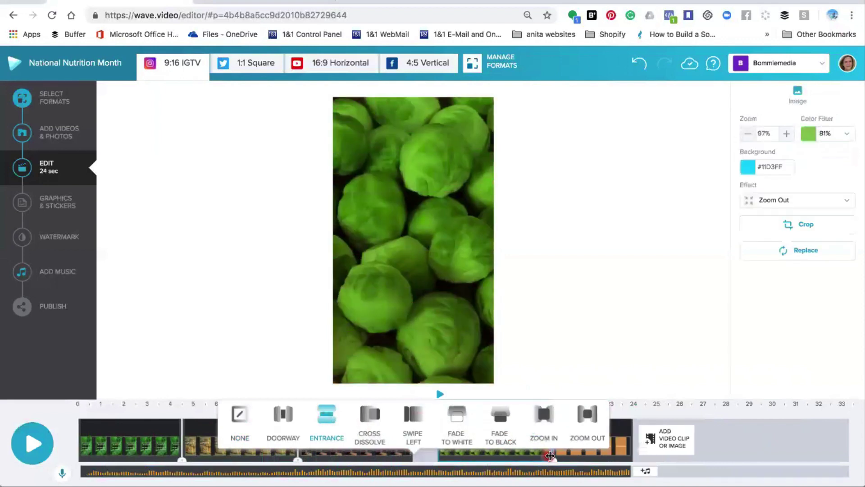
click(552, 460)
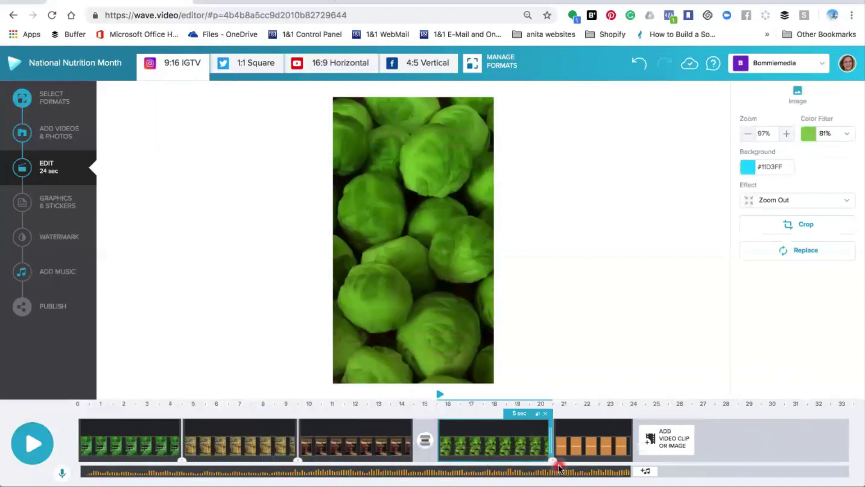
click(553, 461)
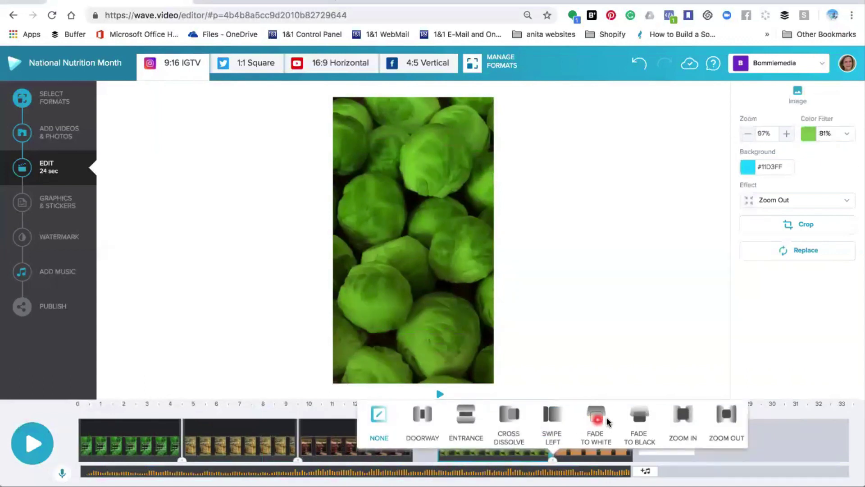
click(642, 418)
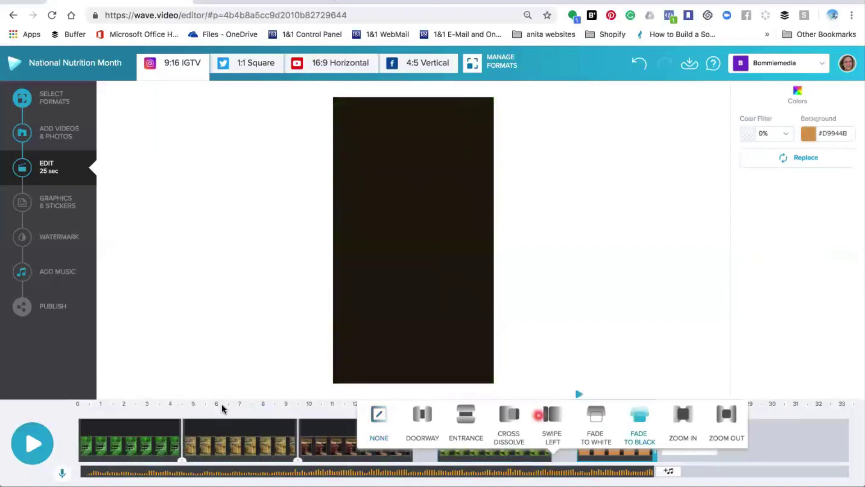
click(35, 445)
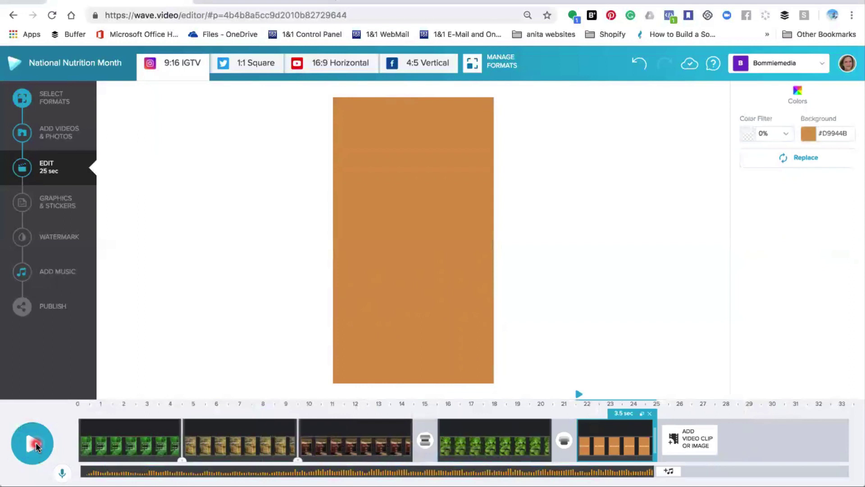
click(36, 442)
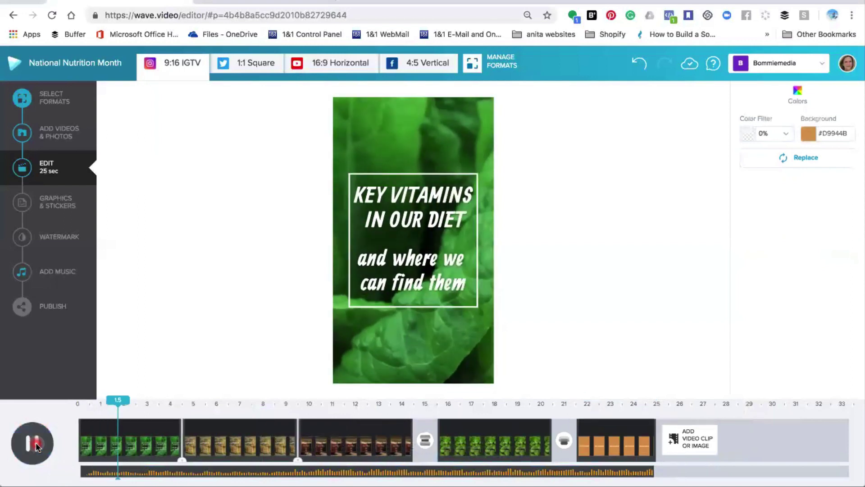